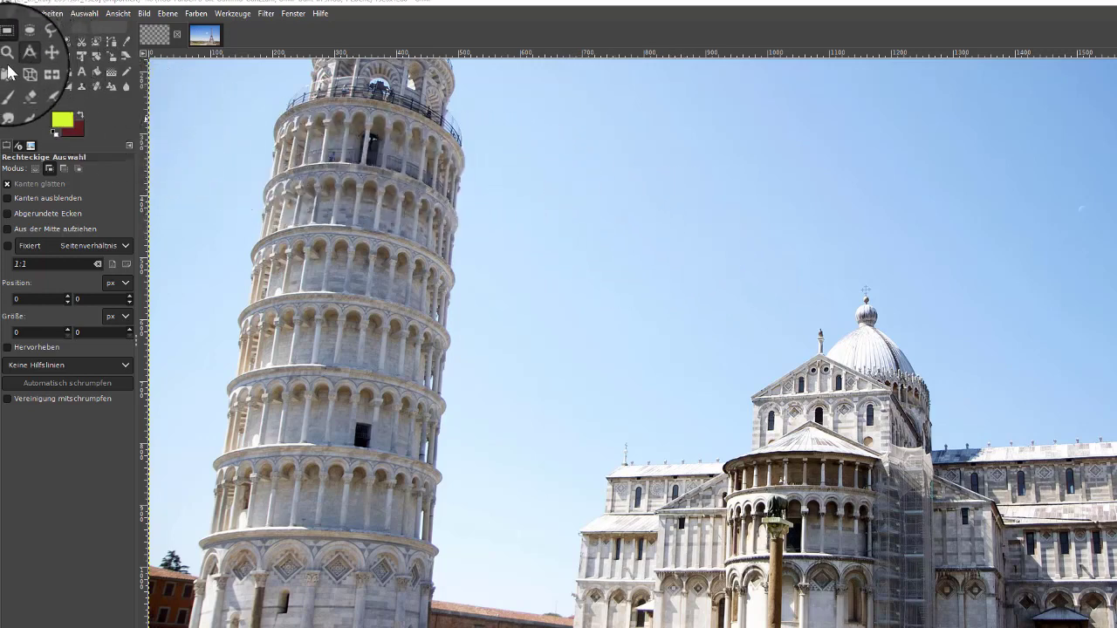
Zoom out the Pisa and Eiffel Tower photos to full view, ending on the Pisa photo.
{"action": "left_click", "coordinate": [8, 56]}
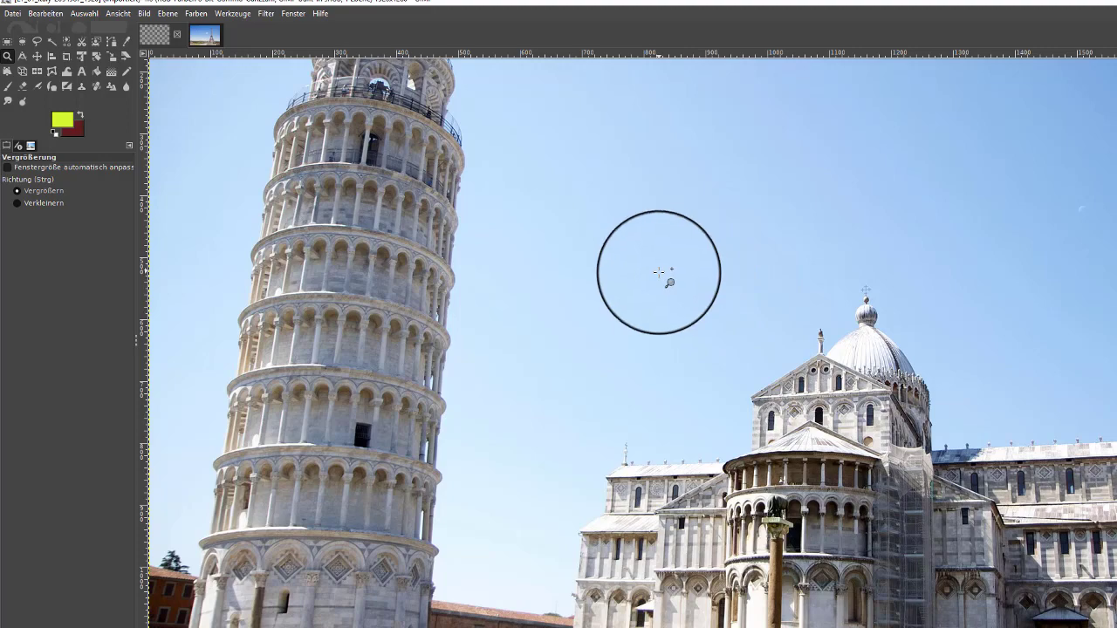
{"action": "left_click", "coordinate": [660, 286], "text": "ctrl"}
{"action": "left_click", "coordinate": [659, 285], "text": "ctrl"}
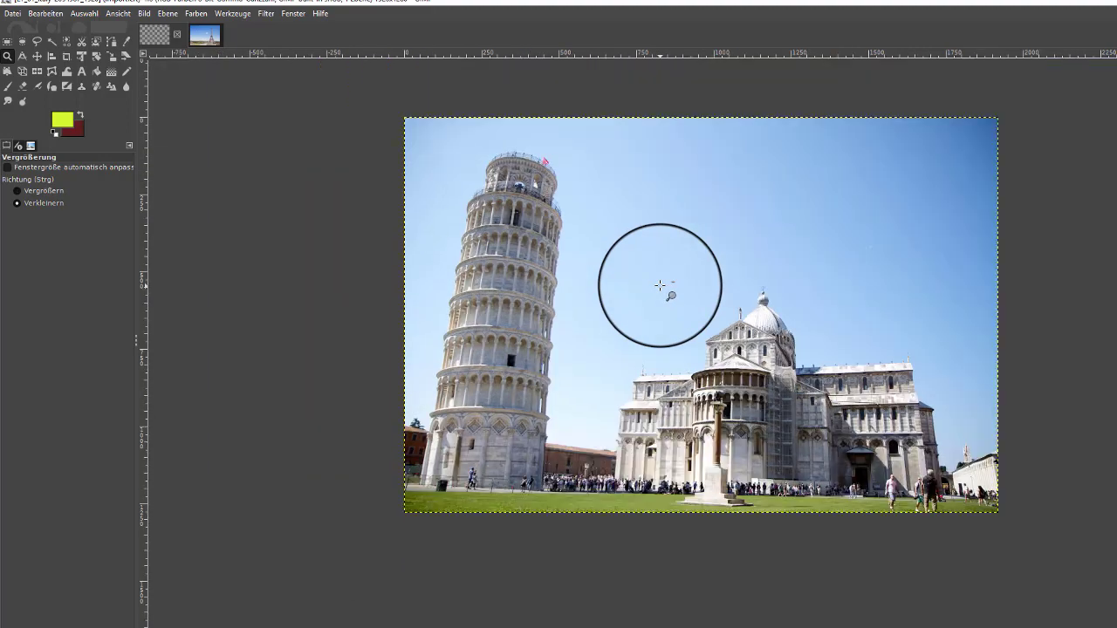
{"action": "left_click", "coordinate": [210, 42]}
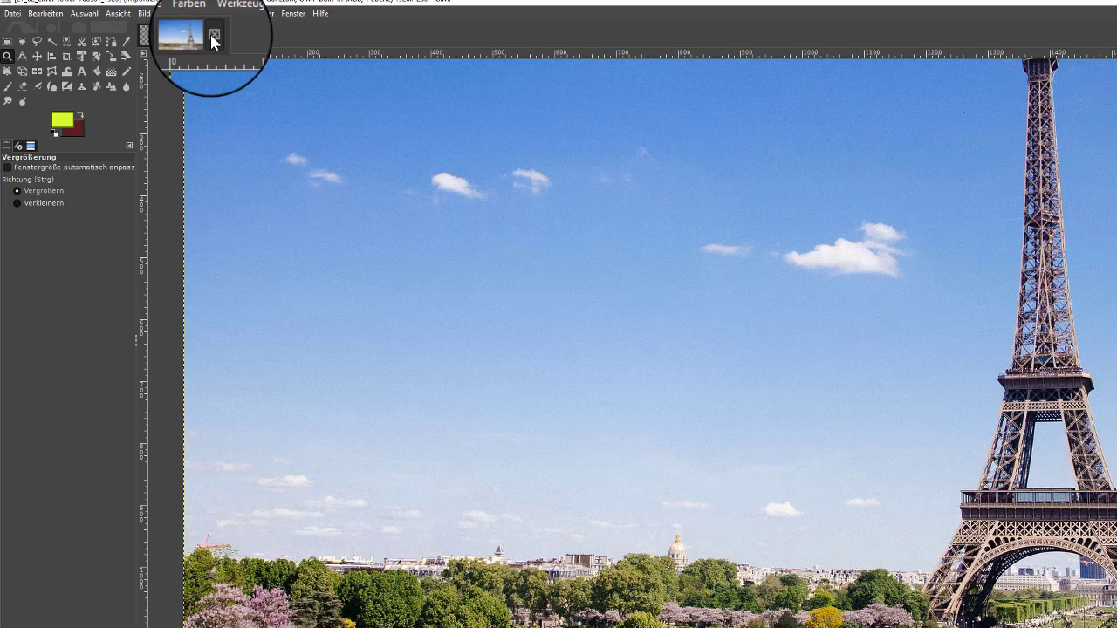
{"action": "left_click", "coordinate": [796, 312], "text": "ctrl"}
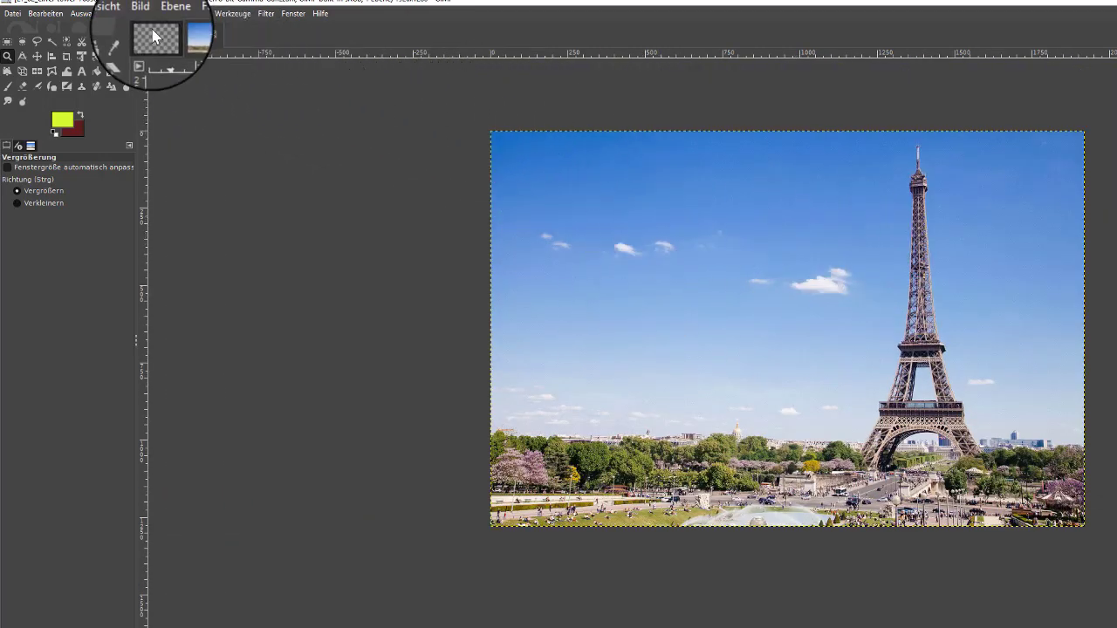
{"action": "left_click", "coordinate": [154, 35]}
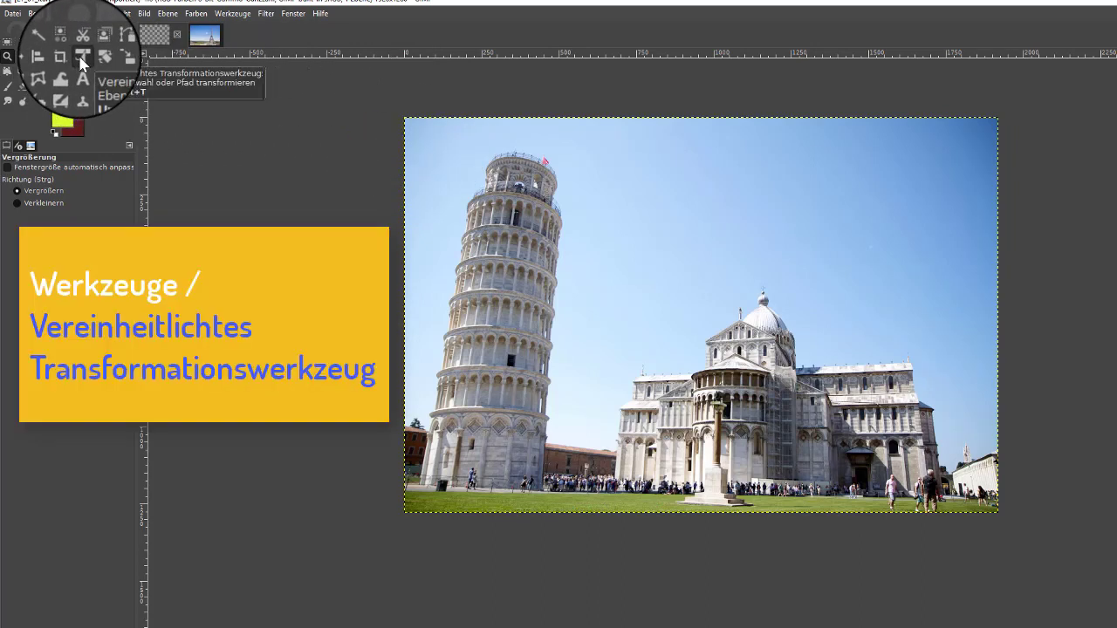
Begin a Unified Transform on the Pisa photo and drop a vertical guide beside the leaning tower.
{"action": "left_click", "coordinate": [81, 63]}
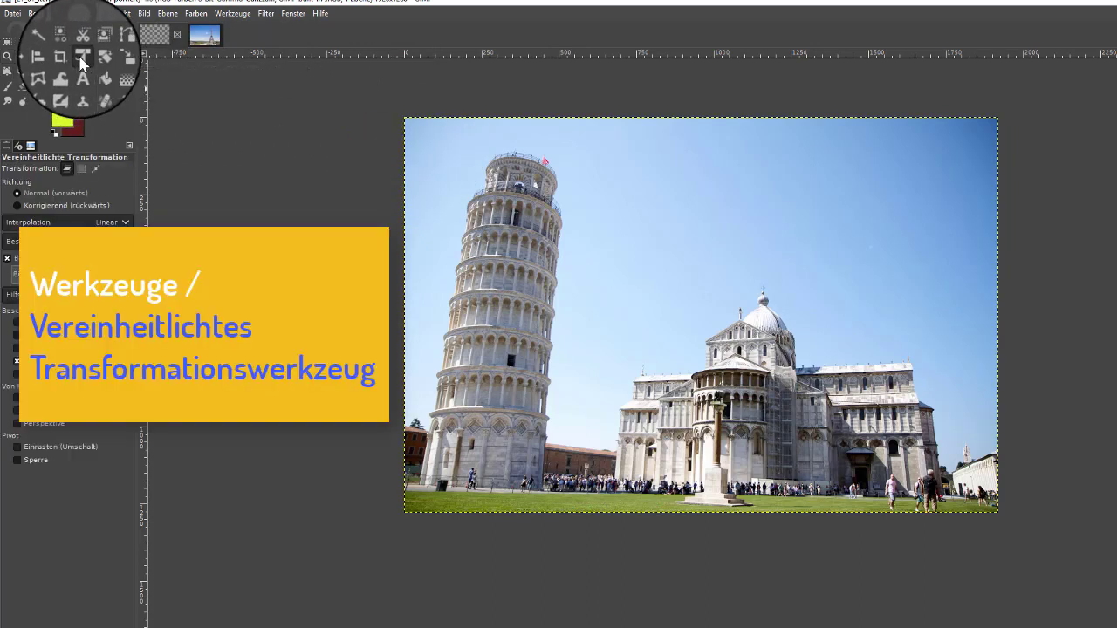
{"action": "left_click", "coordinate": [635, 291]}
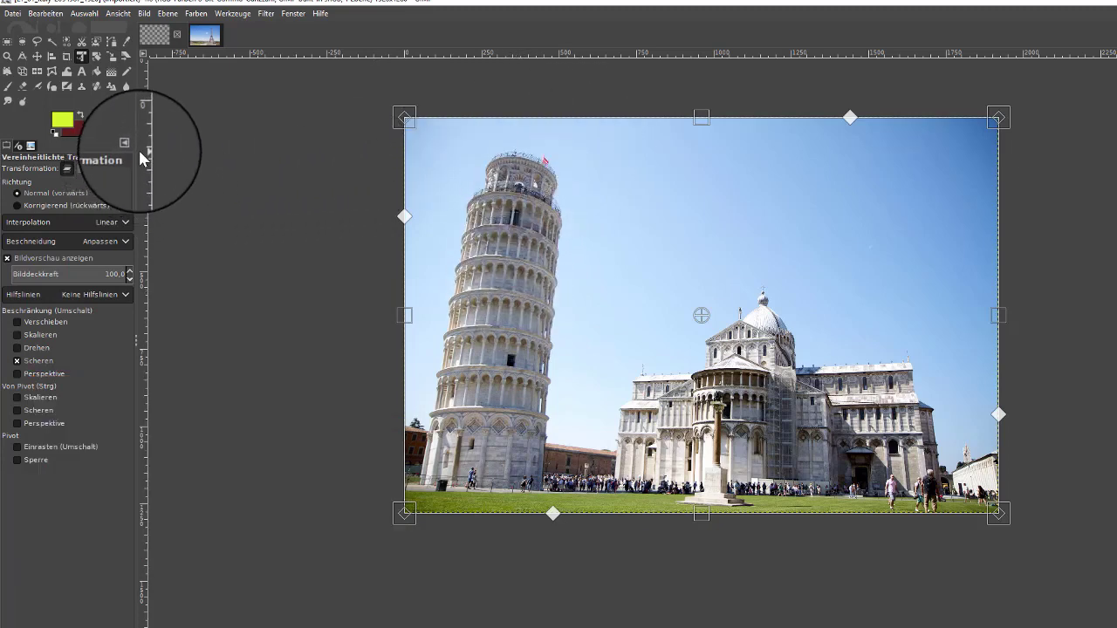
{"action": "left_click_drag", "start_coordinate": [142, 170], "coordinate": [565, 199]}
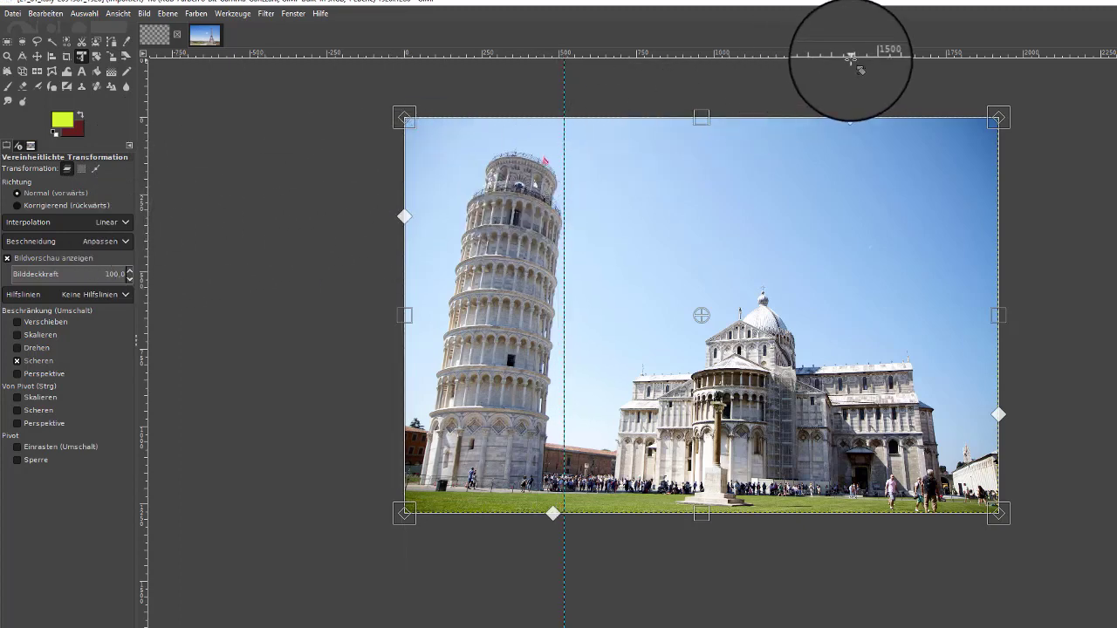
Add a horizontal guide across the Pisa photo and pull its top-left corner outward.
{"action": "left_click_drag", "start_coordinate": [879, 57], "coordinate": [887, 361]}
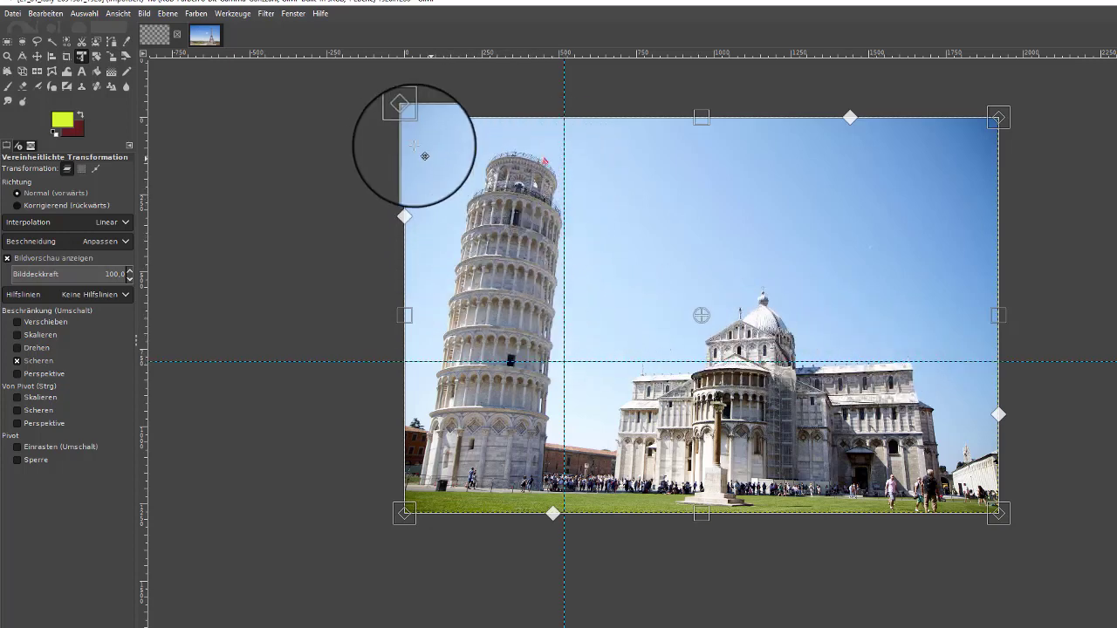
{"action": "left_click_drag", "start_coordinate": [405, 118], "coordinate": [353, 142]}
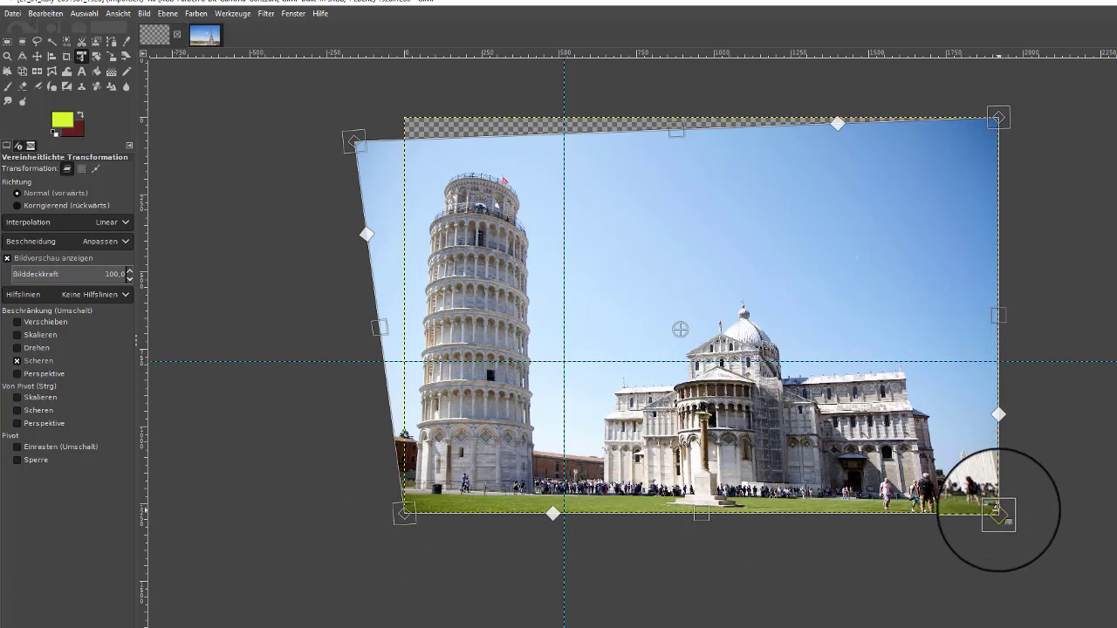
Adjust the Pisa photo's corner and edge handles until the tower and cathedral stand upright, then apply.
{"action": "left_click_drag", "start_coordinate": [997, 513], "coordinate": [984, 538]}
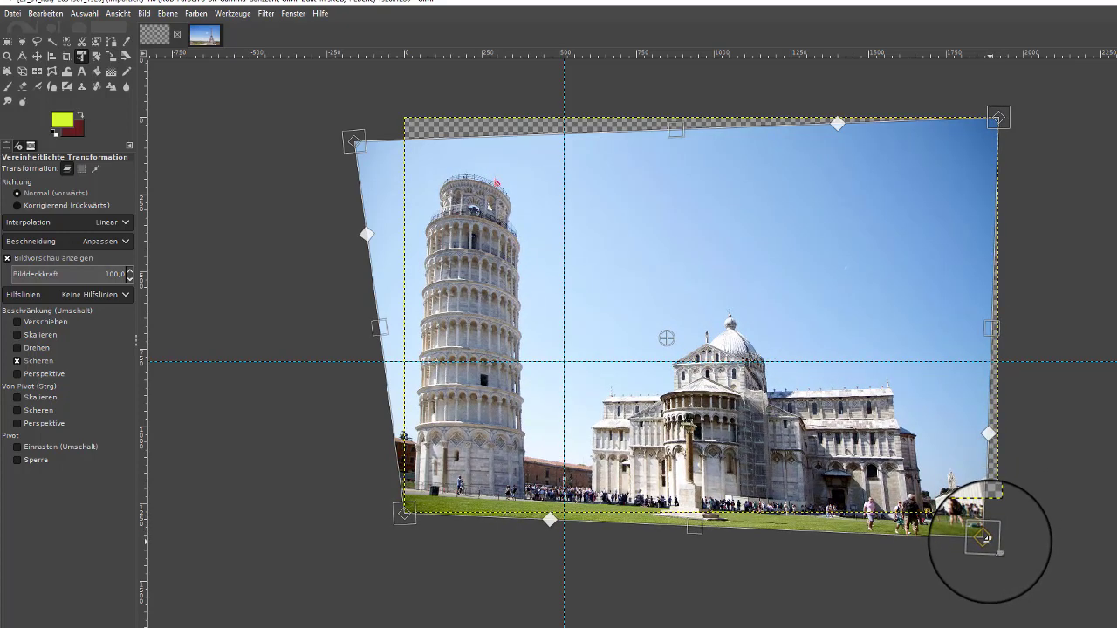
{"action": "left_click_drag", "start_coordinate": [985, 538], "coordinate": [983, 539]}
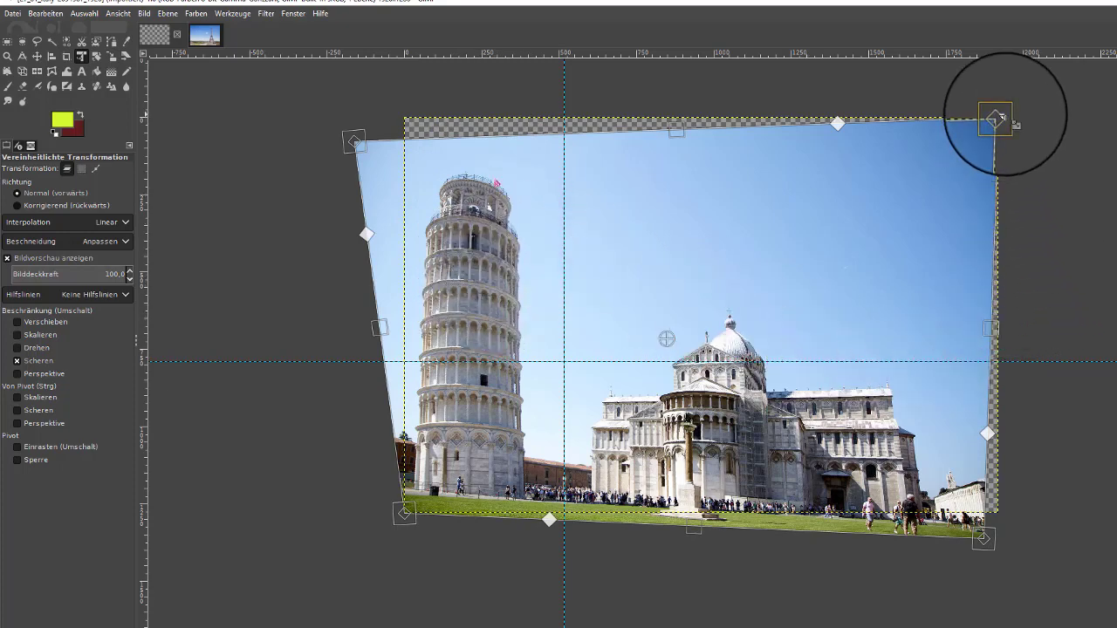
{"action": "left_click_drag", "start_coordinate": [1001, 117], "coordinate": [1005, 124]}
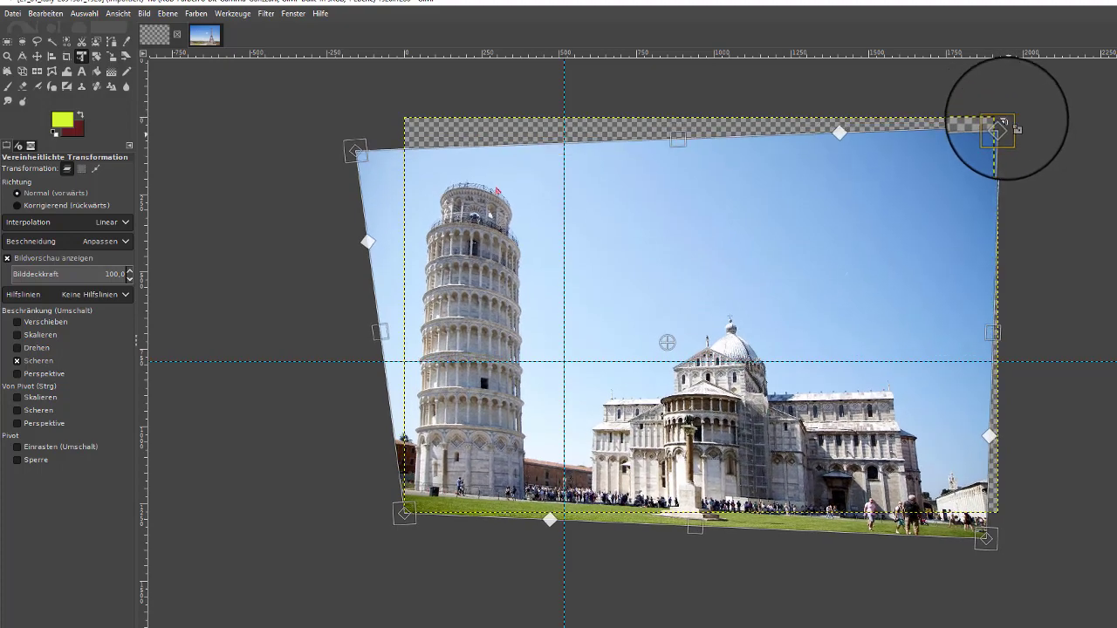
{"action": "left_click_drag", "start_coordinate": [1003, 122], "coordinate": [1023, 122]}
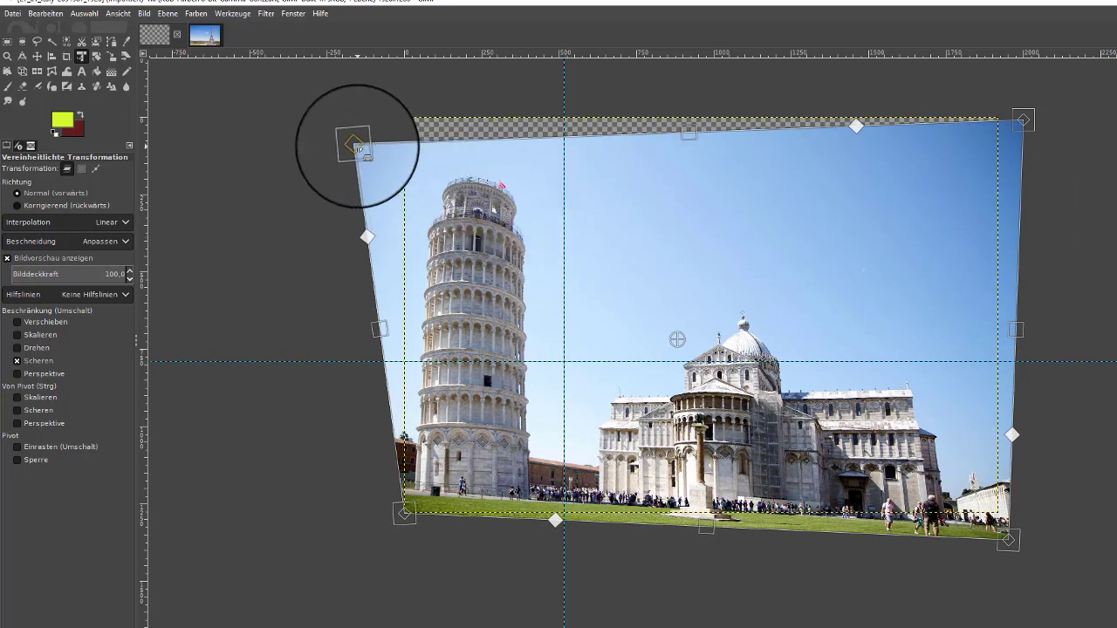
{"action": "left_click_drag", "start_coordinate": [357, 148], "coordinate": [367, 145]}
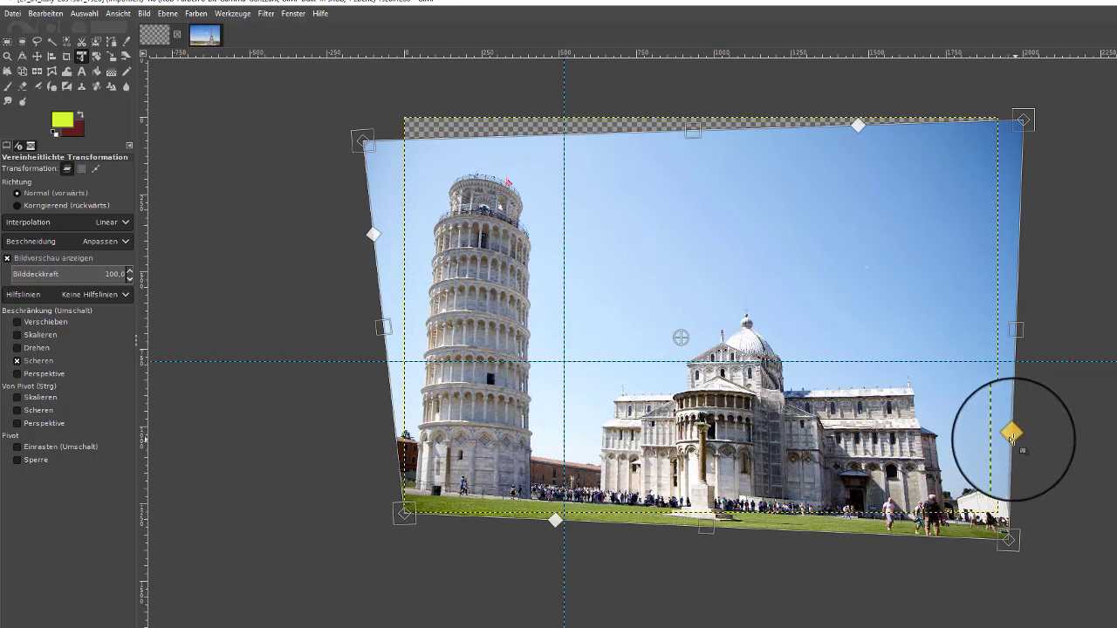
{"action": "left_click_drag", "start_coordinate": [1011, 434], "coordinate": [961, 429]}
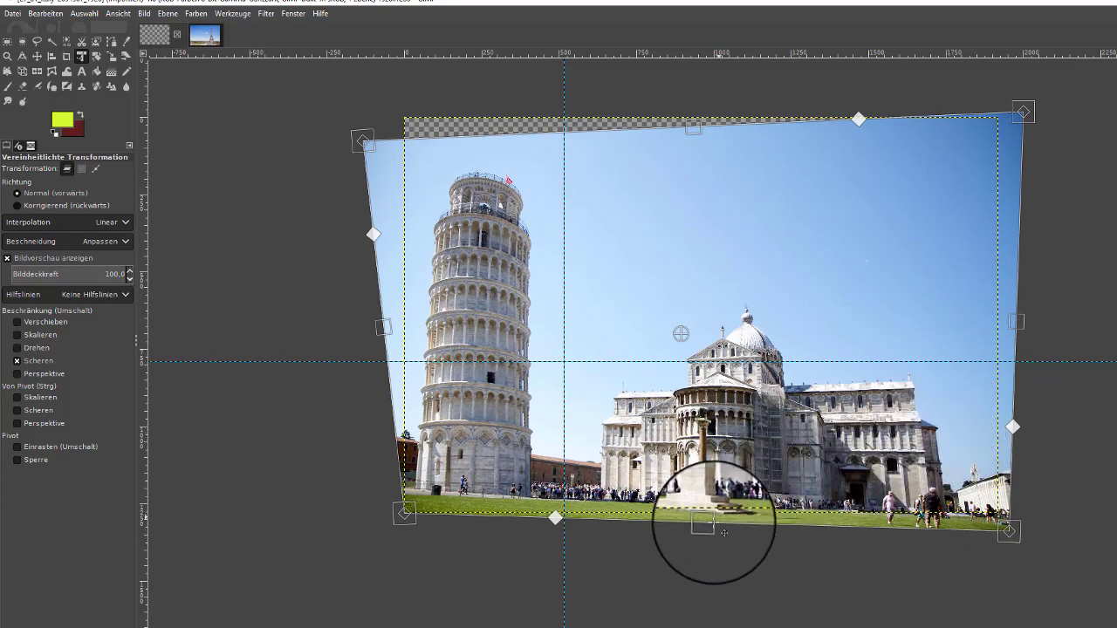
{"action": "left_click_drag", "start_coordinate": [703, 530], "coordinate": [687, 527]}
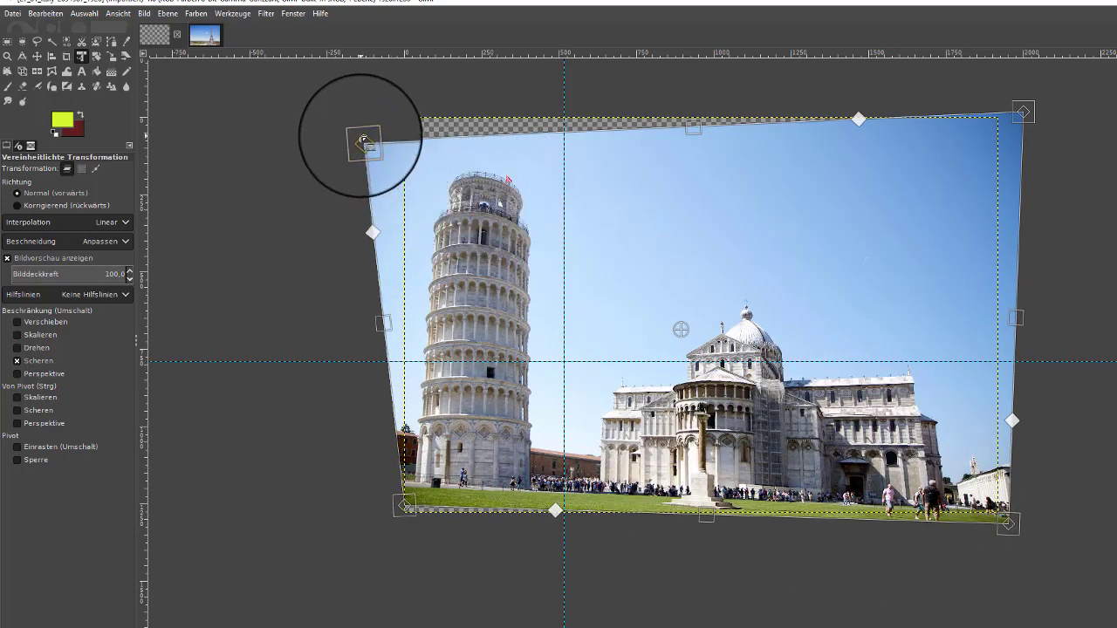
{"action": "left_click_drag", "start_coordinate": [364, 140], "coordinate": [359, 138]}
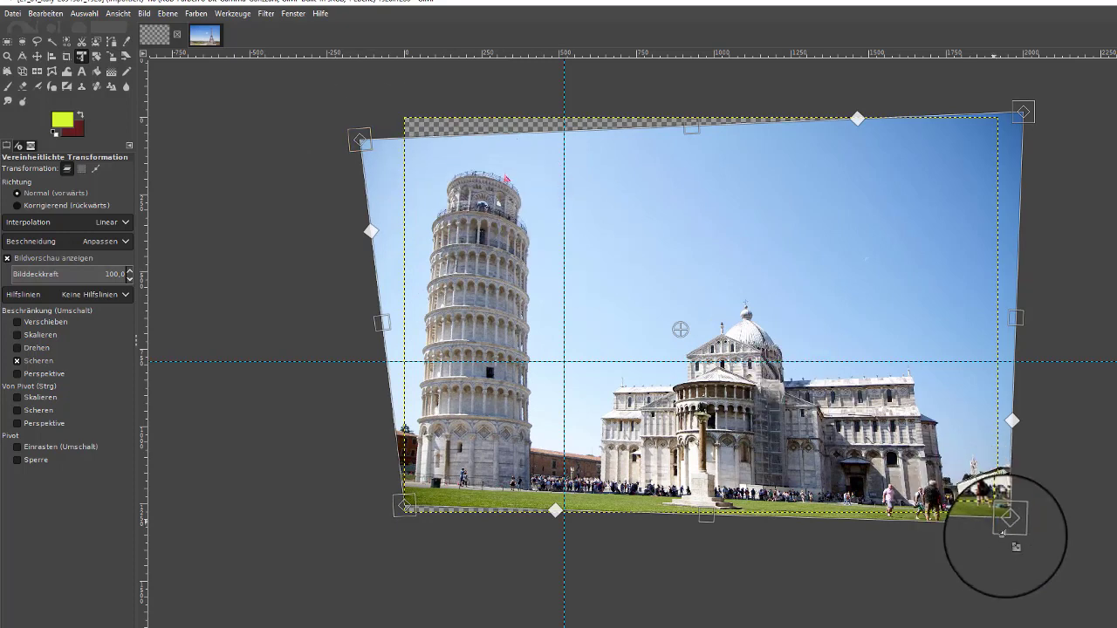
{"action": "left_click_drag", "start_coordinate": [1006, 522], "coordinate": [989, 534]}
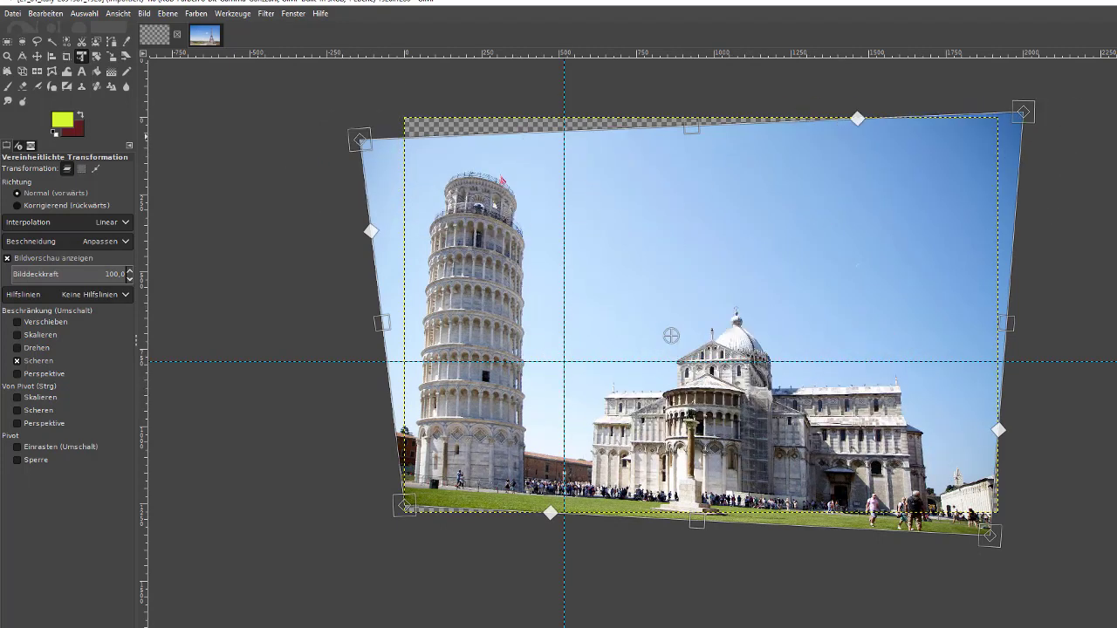
{"action": "key", "text": "Return"}
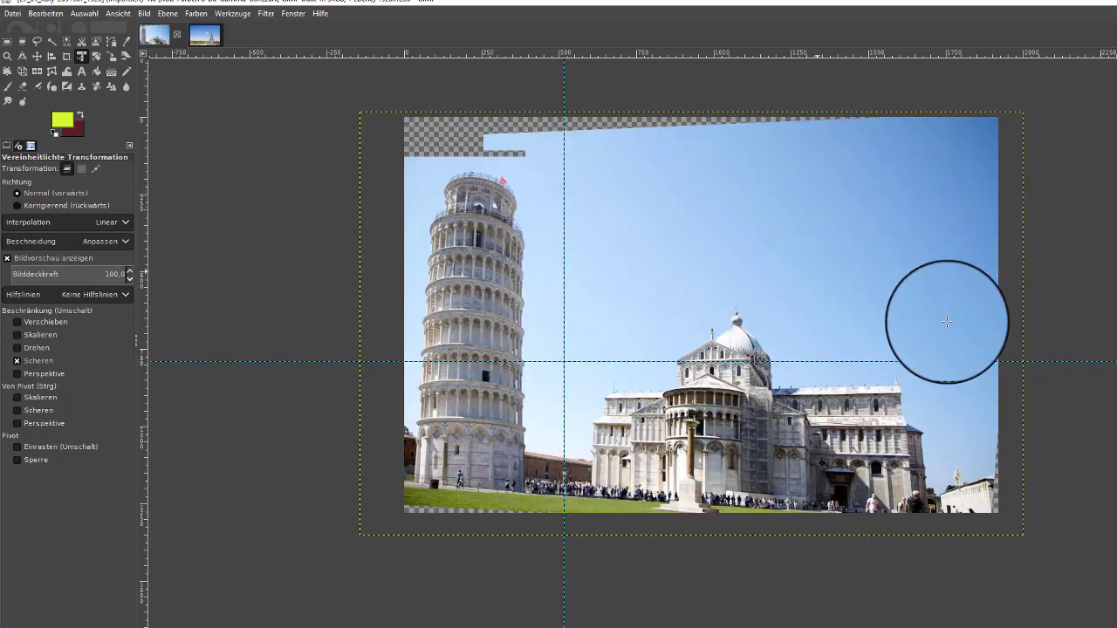
Crop the straightened Pisa photo to 1760×1124, cutting away the transparent edges.
{"action": "left_click", "coordinate": [67, 52]}
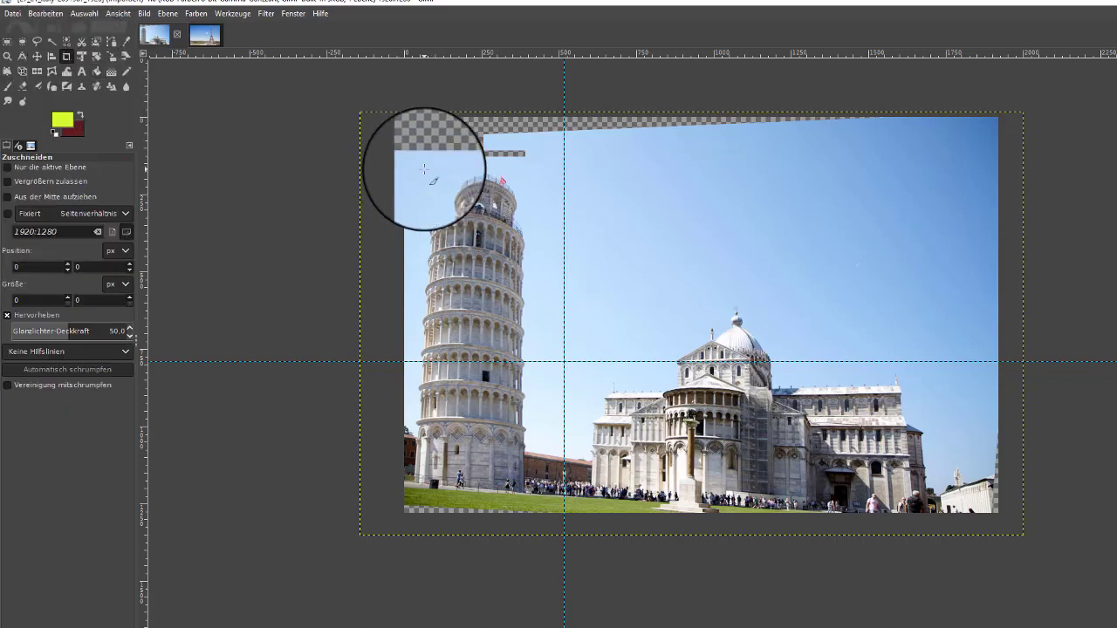
{"action": "mouse_move", "coordinate": [411, 162]}
{"action": "left_mouse_down"}
{"action": "mouse_move", "coordinate": [733, 475]}
{"action": "mouse_move", "coordinate": [855, 510]}
{"action": "mouse_move", "coordinate": [954, 509]}
{"action": "mouse_move", "coordinate": [966, 522]}
{"action": "mouse_move", "coordinate": [957, 510]}
{"action": "left_mouse_up"}
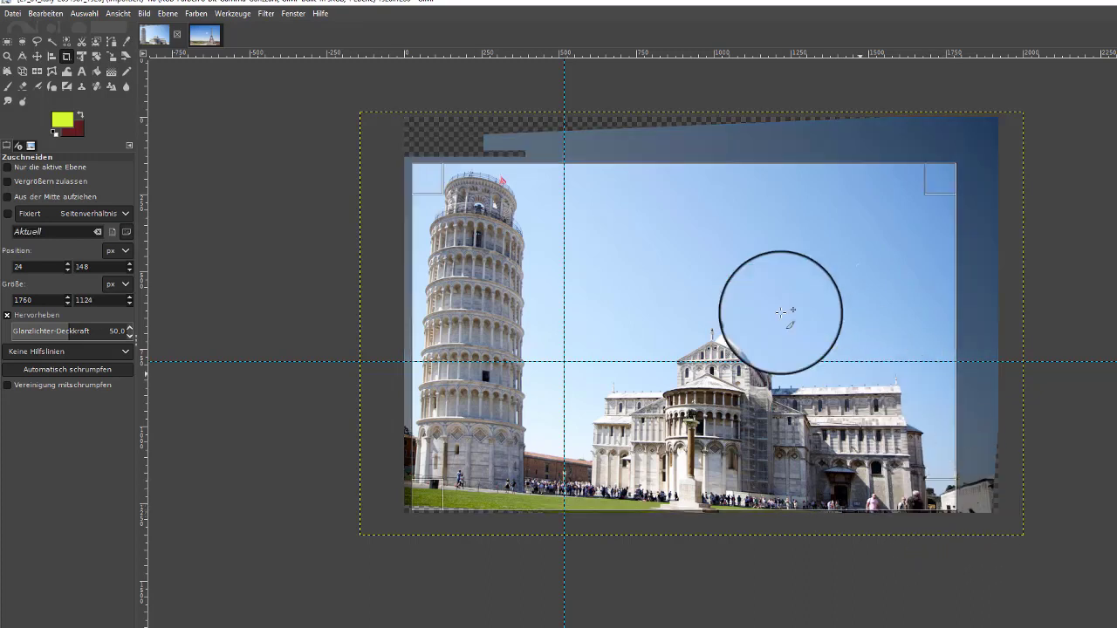
{"action": "left_click", "coordinate": [684, 278]}
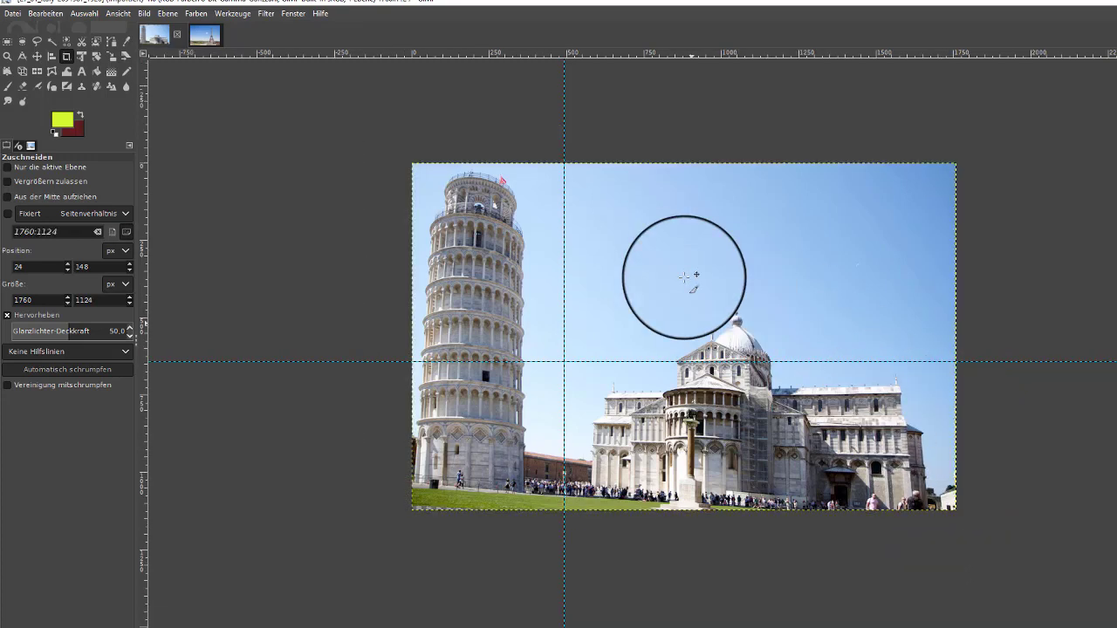
{"action": "left_click", "coordinate": [205, 36]}
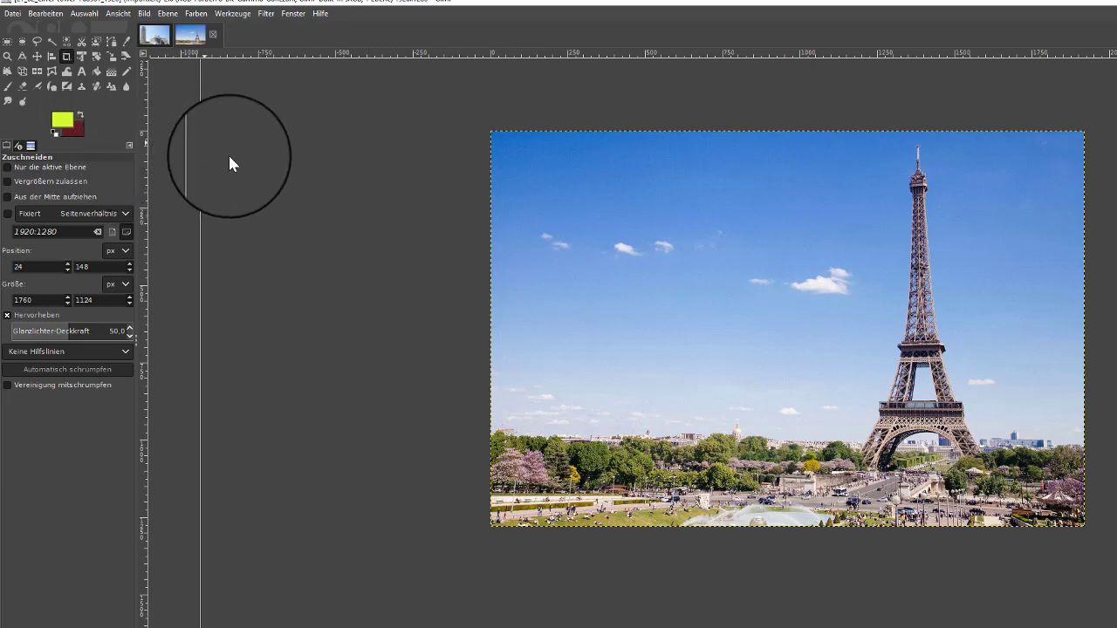
Drop a vertical guide along the Eiffel Tower's central axis.
{"action": "left_click_drag", "start_coordinate": [921, 236], "coordinate": [917, 232]}
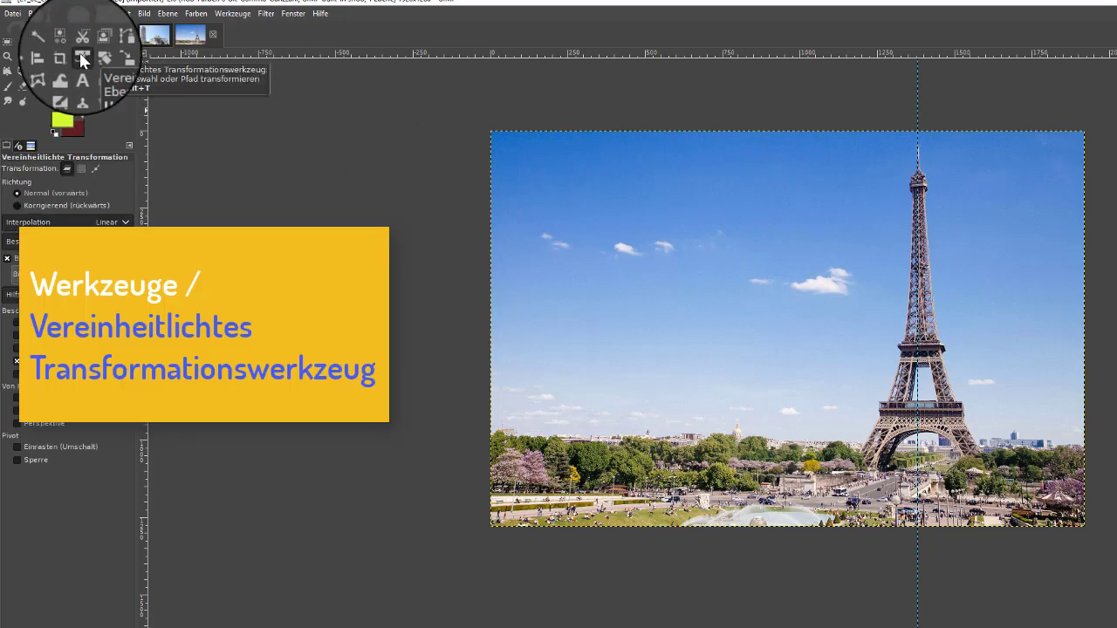
Unified-transform the Eiffel Tower photo's corners and right side until the tower is upright, then apply.
{"action": "left_click", "coordinate": [81, 56]}
{"action": "left_click", "coordinate": [792, 245]}
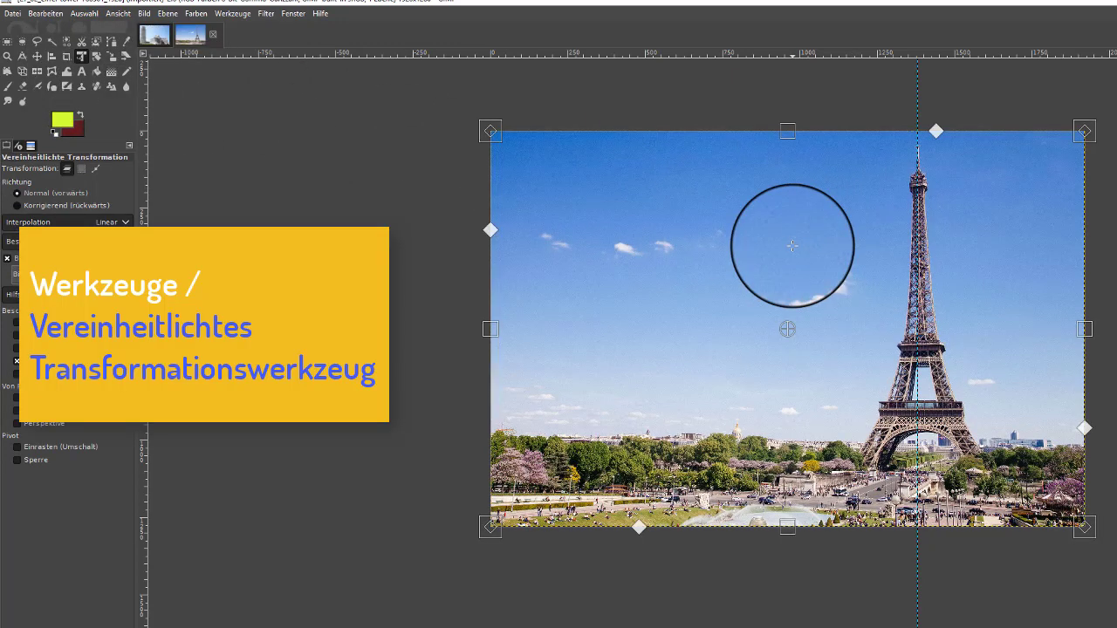
{"action": "mouse_move", "coordinate": [1087, 142]}
{"action": "left_mouse_down"}
{"action": "mouse_move", "coordinate": [1106, 194]}
{"action": "mouse_move", "coordinate": [1073, 156]}
{"action": "mouse_move", "coordinate": [1035, 146]}
{"action": "left_mouse_up"}
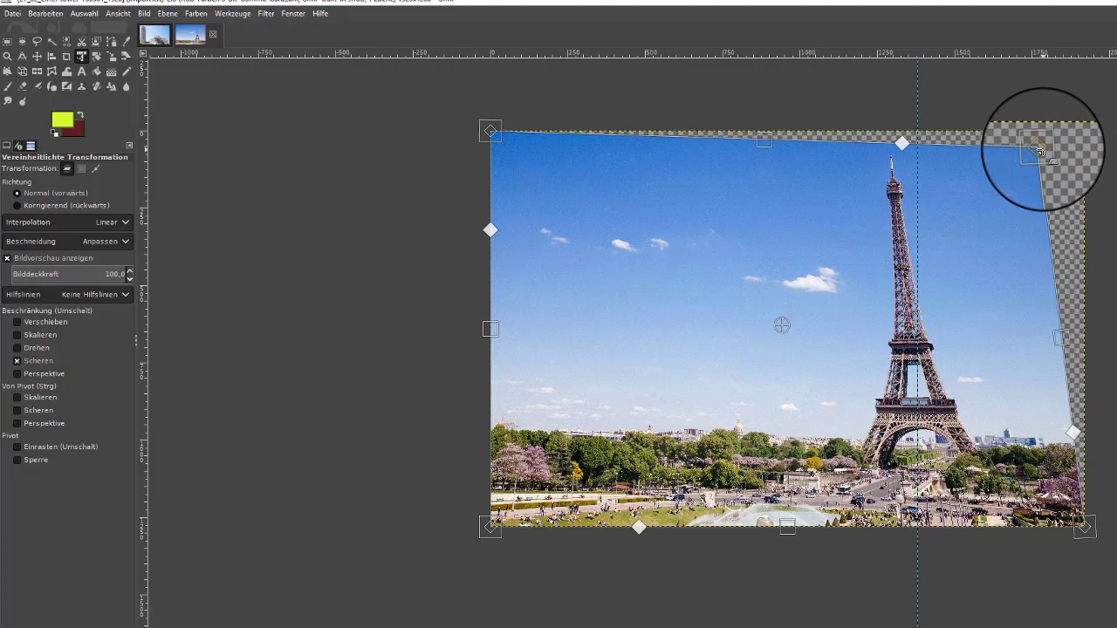
{"action": "mouse_move", "coordinate": [494, 134]}
{"action": "left_mouse_down"}
{"action": "mouse_move", "coordinate": [506, 175]}
{"action": "mouse_move", "coordinate": [534, 94]}
{"action": "mouse_move", "coordinate": [653, 106]}
{"action": "mouse_move", "coordinate": [842, 206]}
{"action": "mouse_move", "coordinate": [860, 230]}
{"action": "mouse_move", "coordinate": [611, 187]}
{"action": "mouse_move", "coordinate": [488, 145]}
{"action": "mouse_move", "coordinate": [493, 133]}
{"action": "left_mouse_up"}
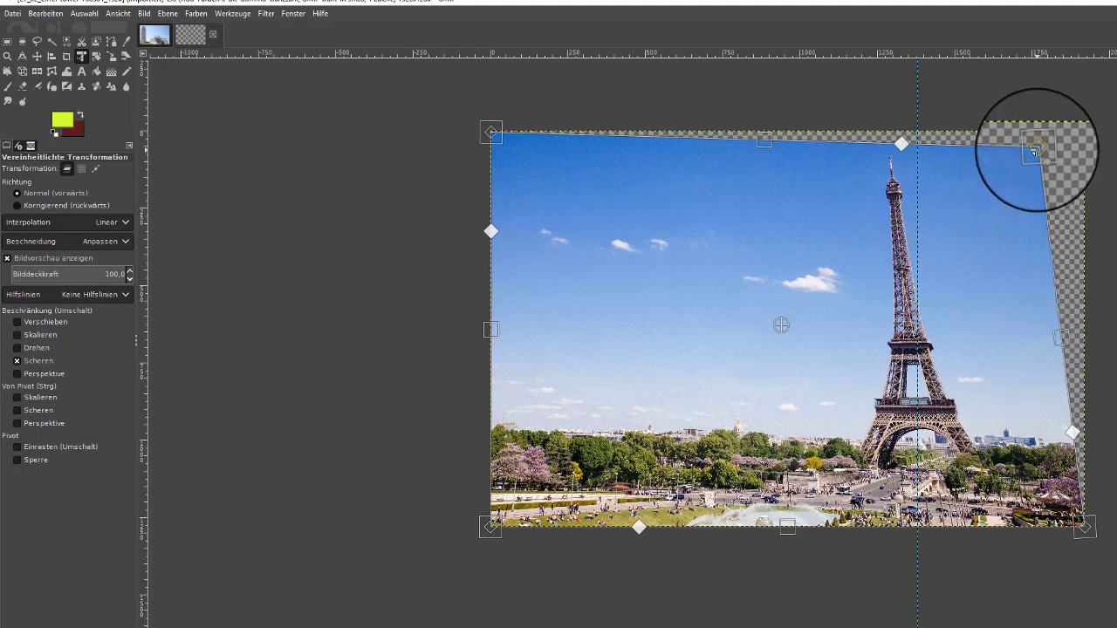
{"action": "left_click_drag", "start_coordinate": [1032, 143], "coordinate": [1027, 151]}
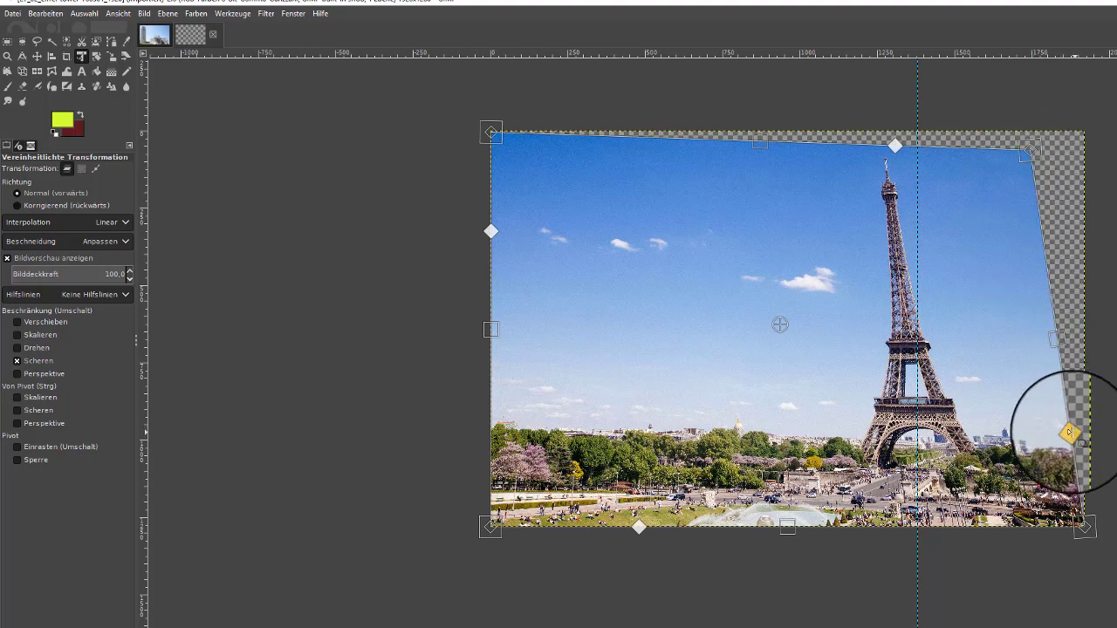
{"action": "left_click_drag", "start_coordinate": [1072, 431], "coordinate": [1017, 435]}
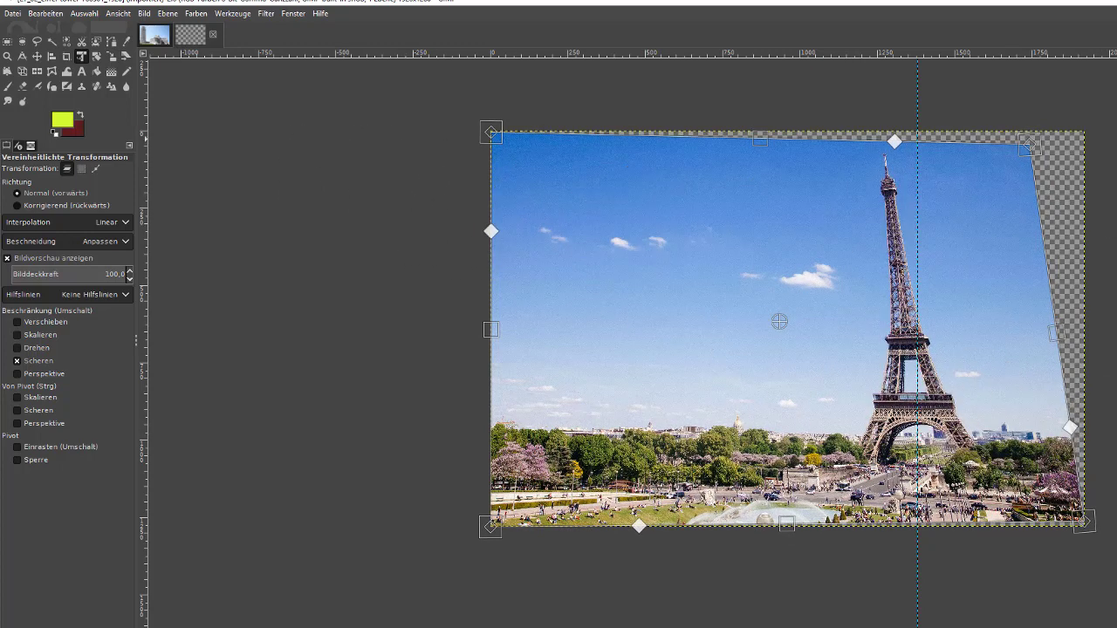
{"action": "key", "text": "Return"}
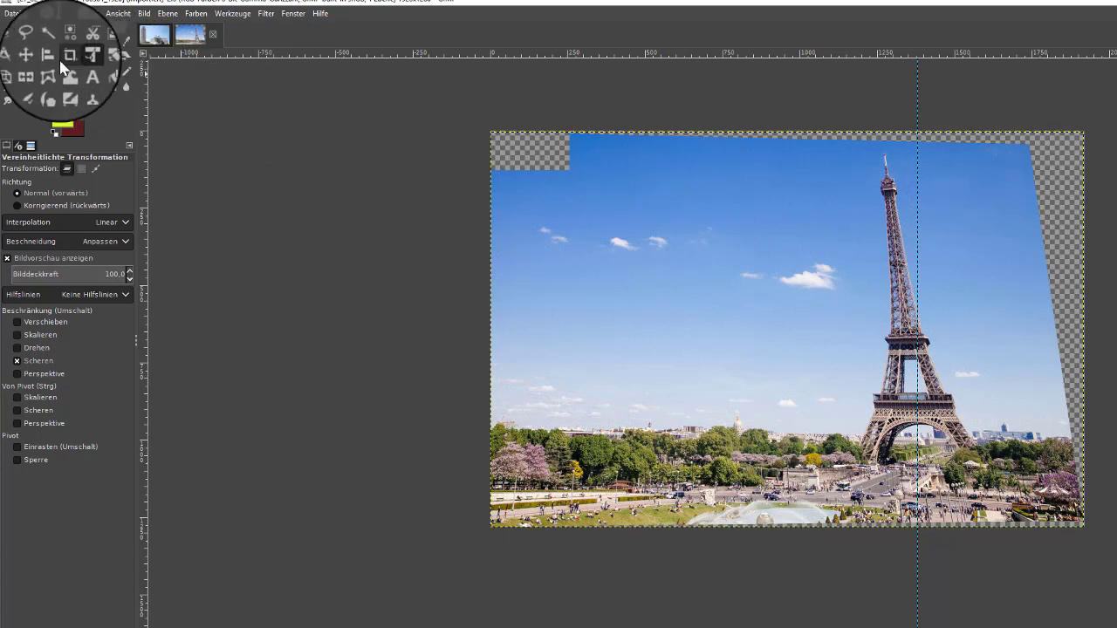
Crop the Eiffel Tower photo to a 1250×1216 area around the tower without transparent edges.
{"action": "left_click", "coordinate": [70, 55]}
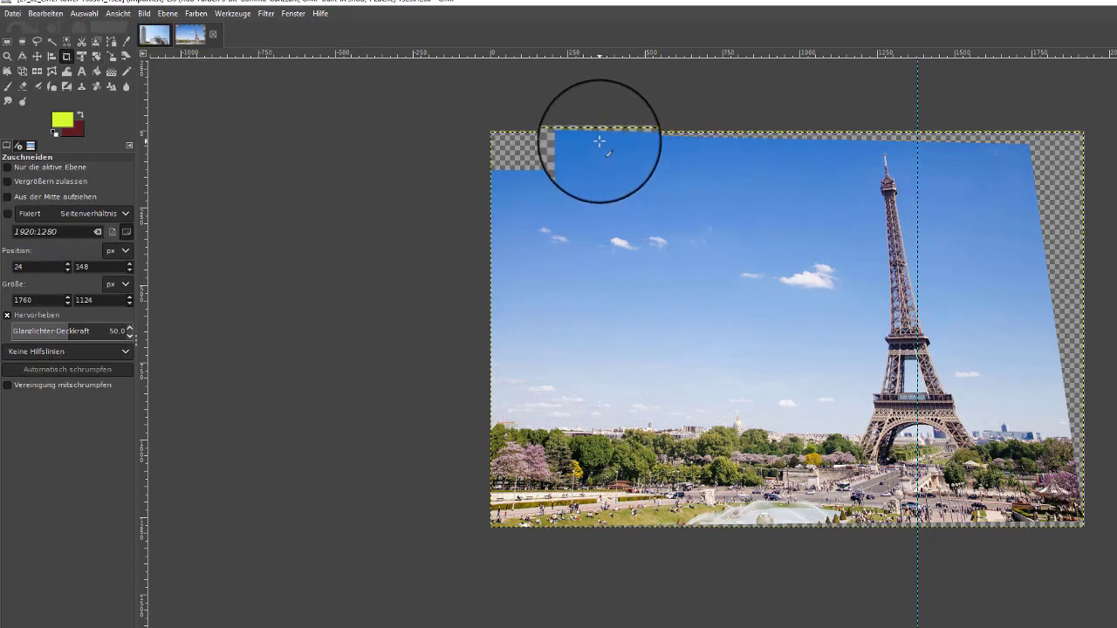
{"action": "mouse_move", "coordinate": [599, 141]}
{"action": "left_mouse_down"}
{"action": "mouse_move", "coordinate": [948, 454]}
{"action": "mouse_move", "coordinate": [985, 518]}
{"action": "left_mouse_up"}
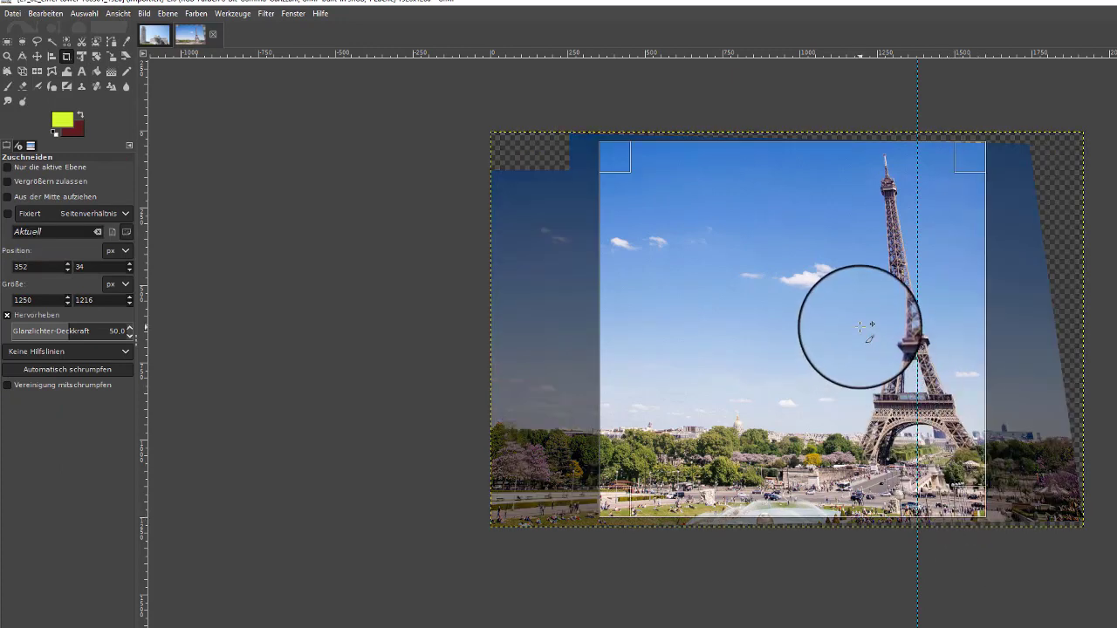
{"action": "left_click", "coordinate": [861, 324]}
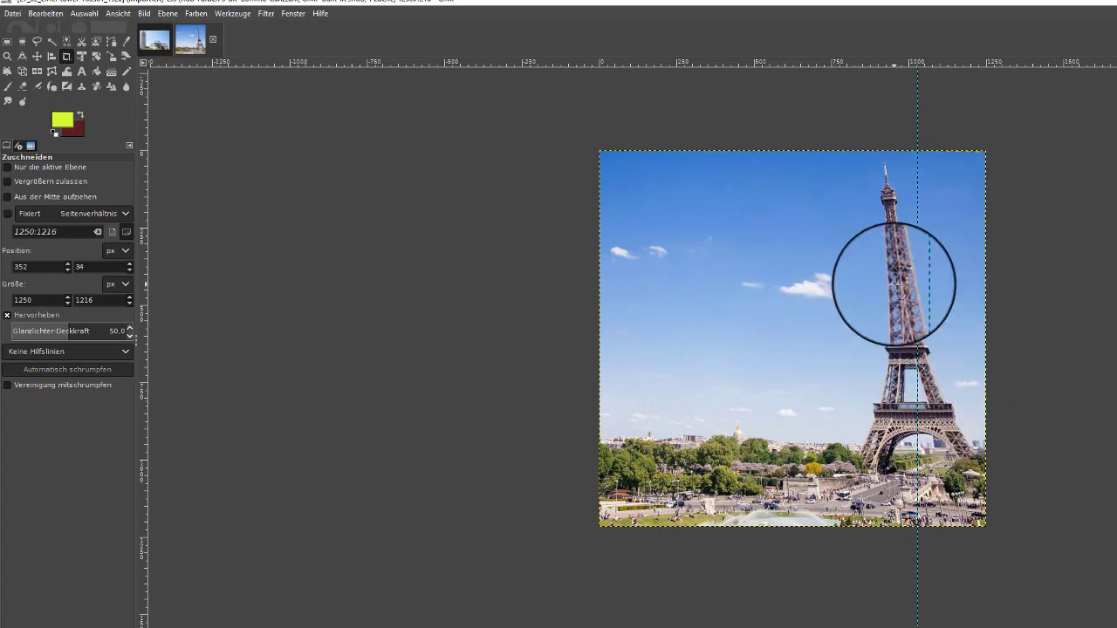